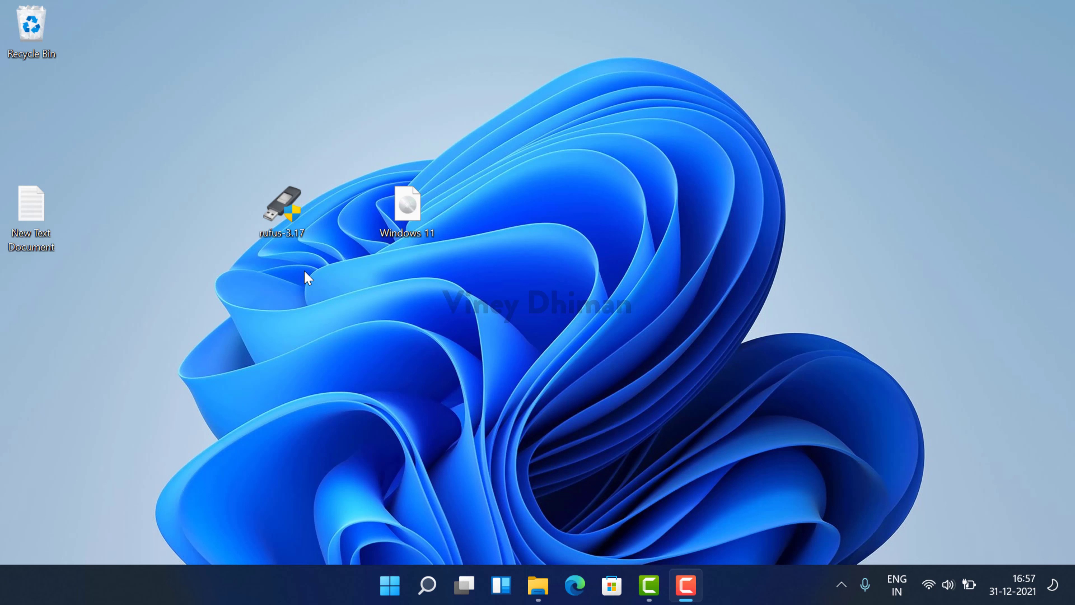
pyautogui.moveTo(461, 230); pyautogui.dragTo(367, 183)
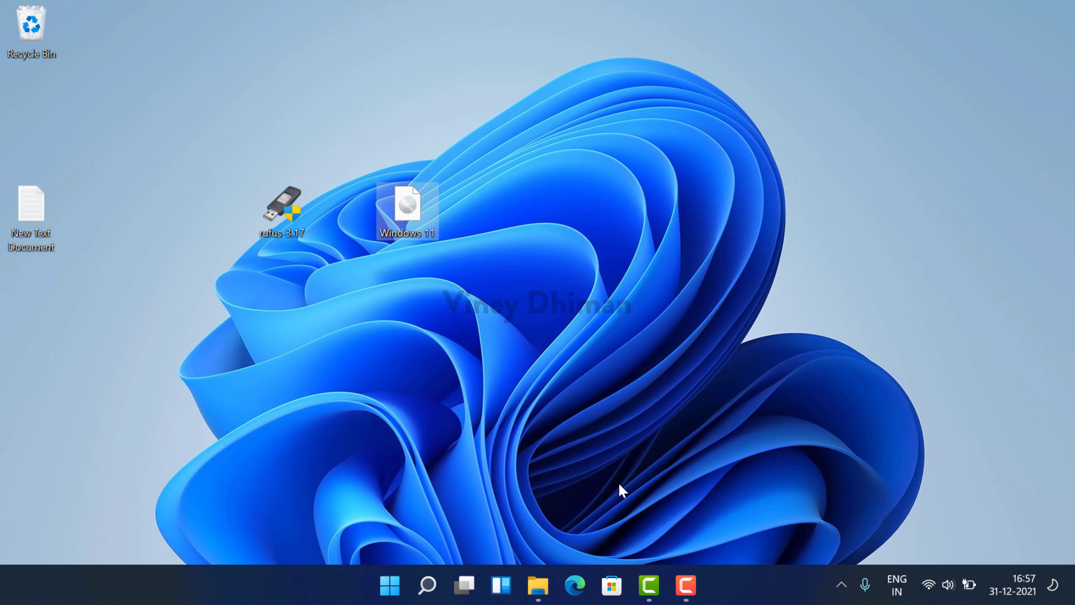
pyautogui.click(578, 583)
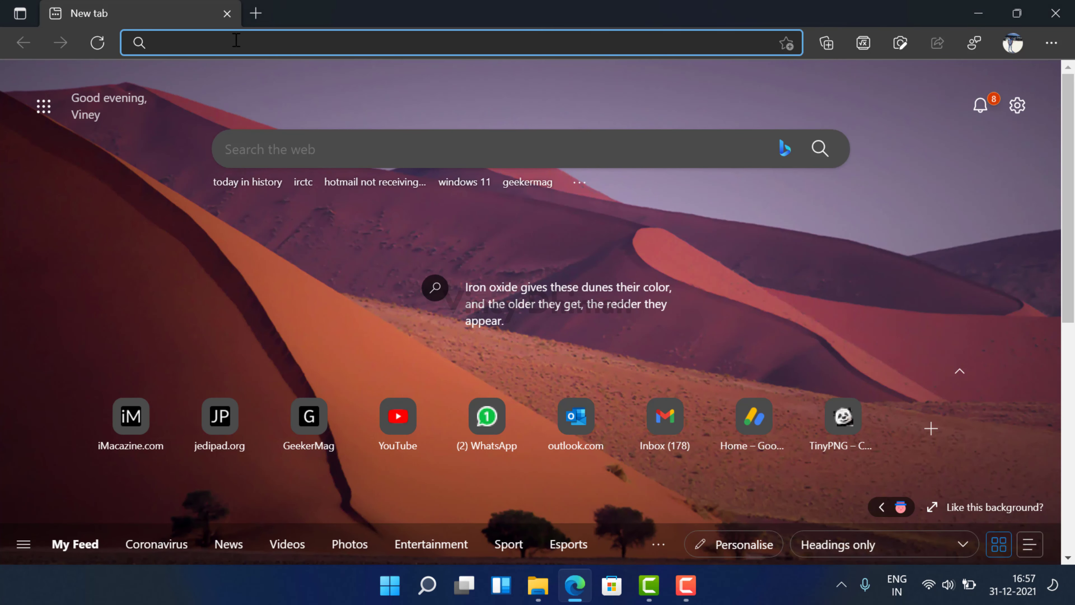
pyautogui.write('https://rufus.ie/')
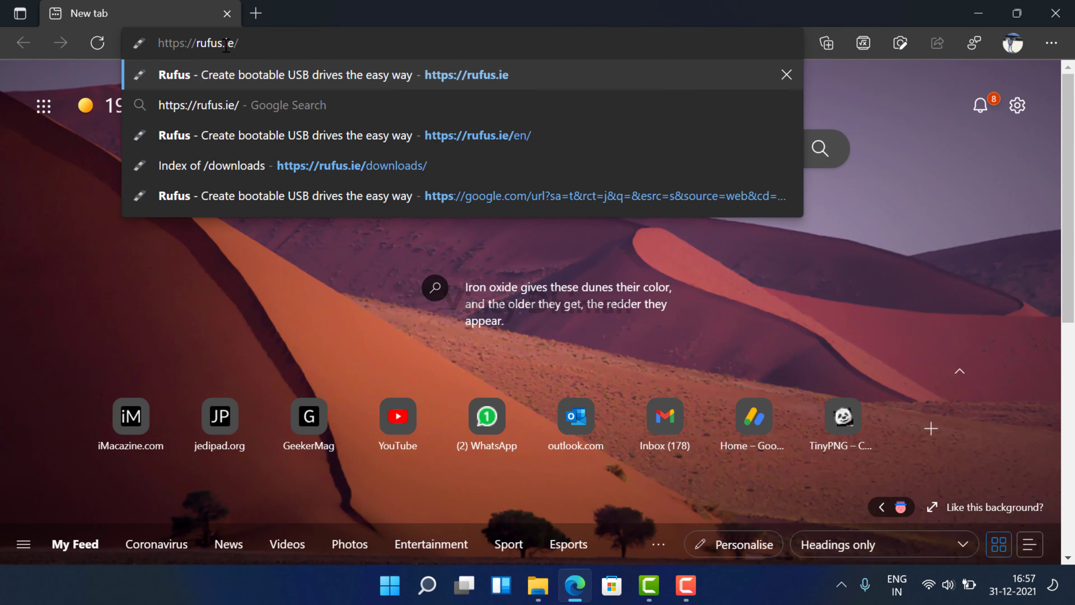
pyautogui.press('Return')
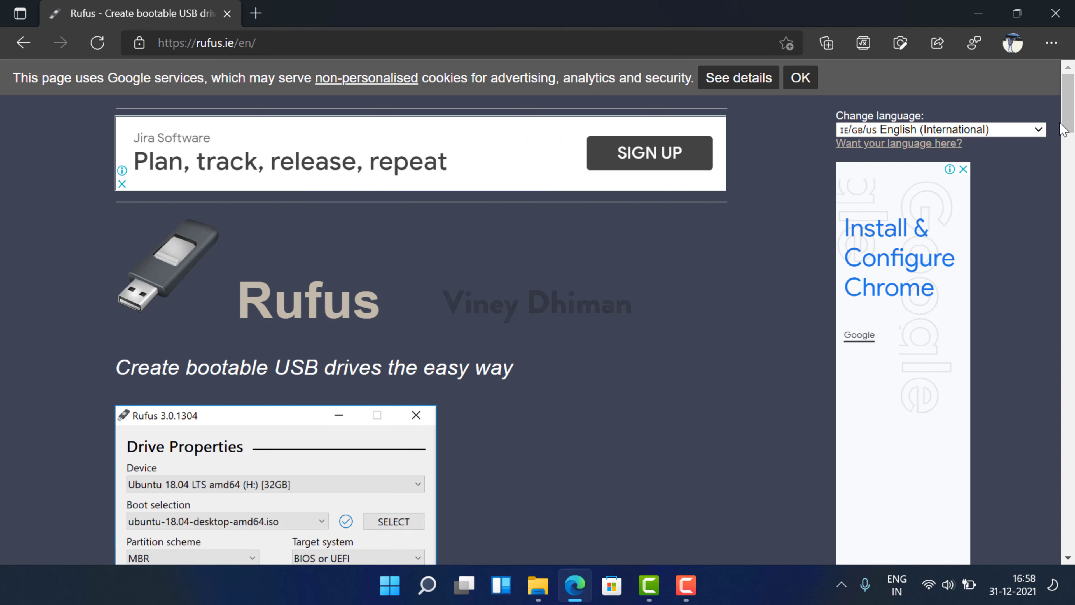
# Step: Download the standard Rufus 3.17 release from the page's Download section
pyautogui.moveTo(1065, 125); pyautogui.dragTo(1070, 211)
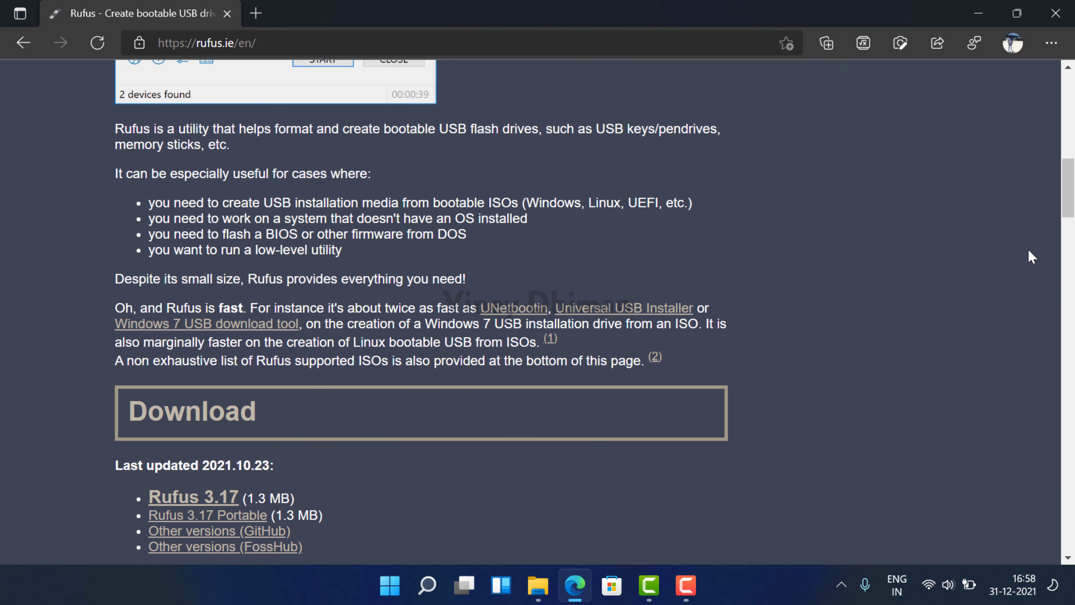
pyautogui.scroll(-2, 423, 296)
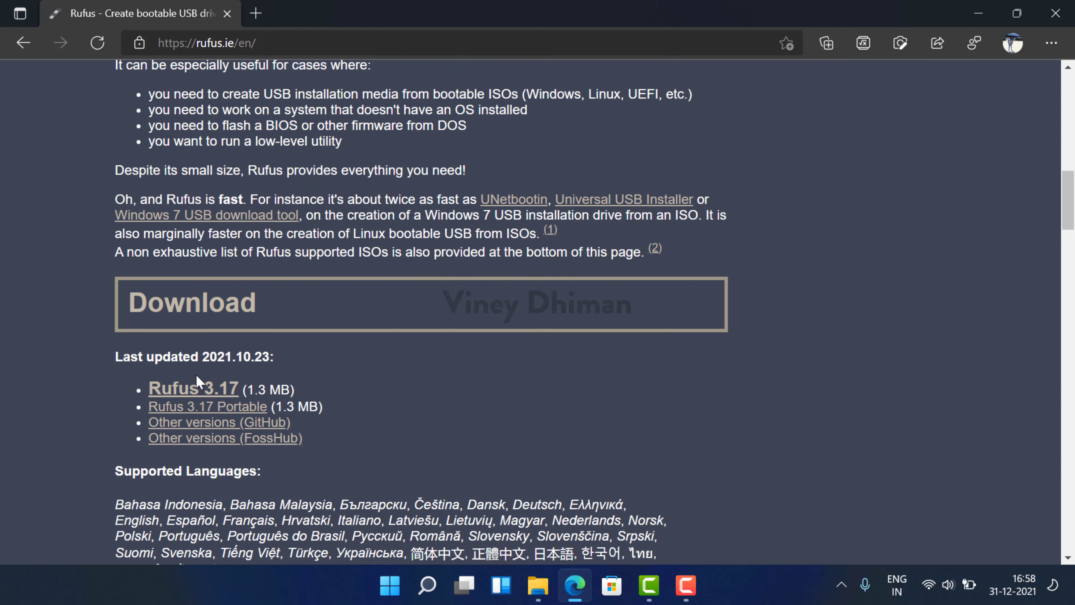
pyautogui.click(195, 393)
# Step: Launch rufus-3.17 from the desktop, allowing it to make changes, and load the Windows 11 ISO from the Desktop folder as boot selection
pyautogui.click(988, 17)
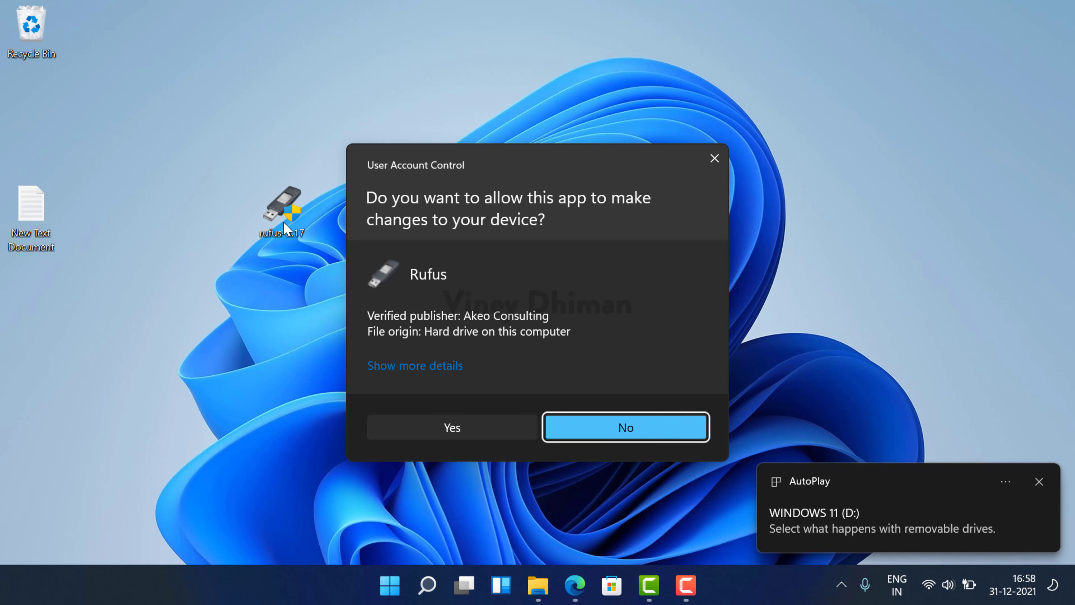
pyautogui.press('Return')
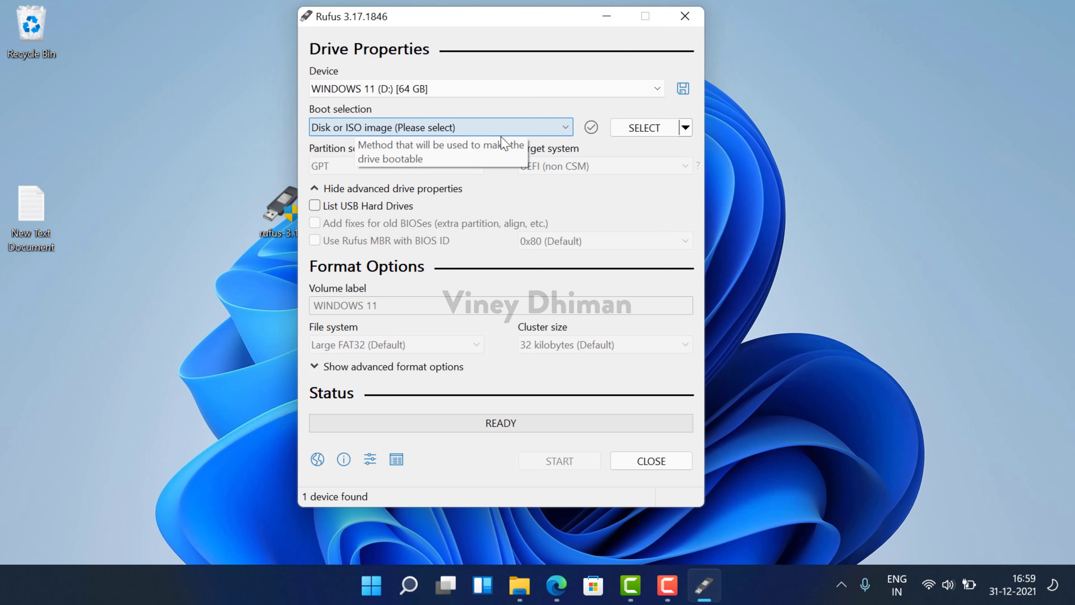
pyautogui.click(654, 133)
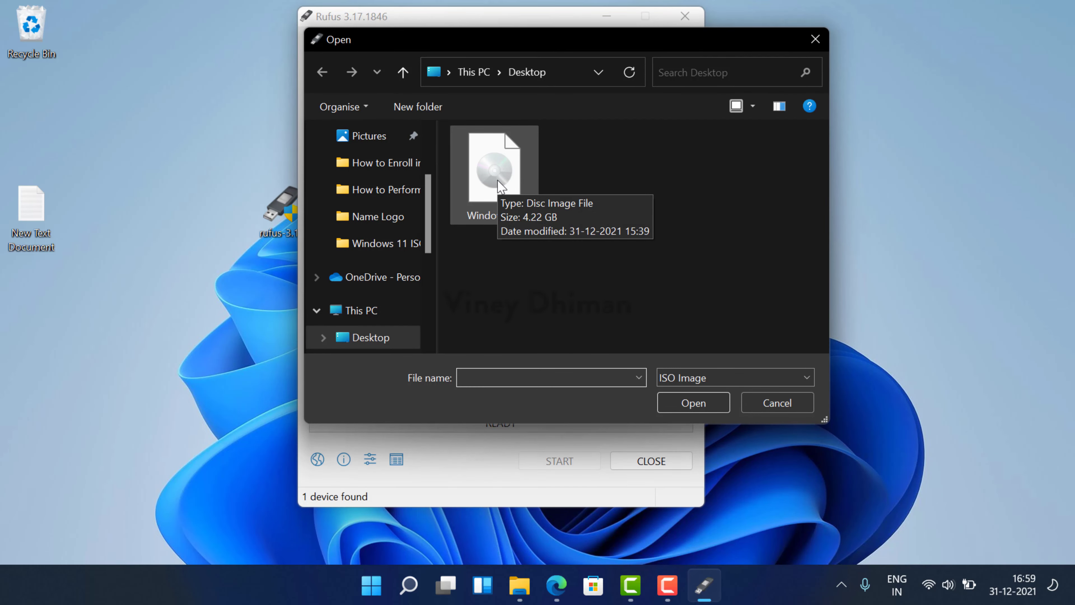
pyautogui.doubleClick(500, 186)
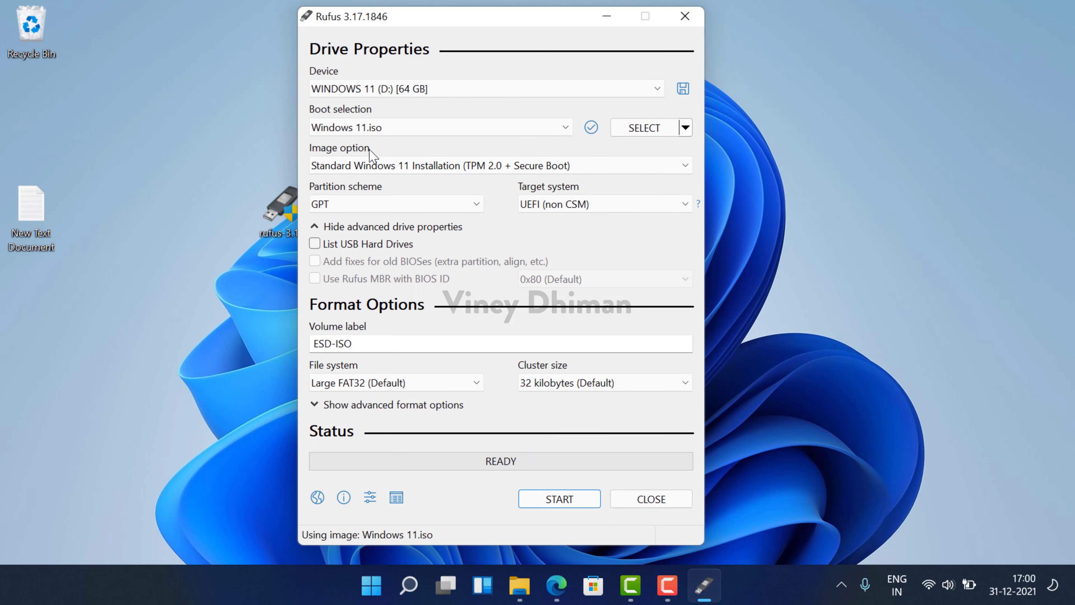
# Step: Set the image option to Extended Windows 11 Installation (no TPM / no Secure Boot)
pyautogui.click(370, 167)
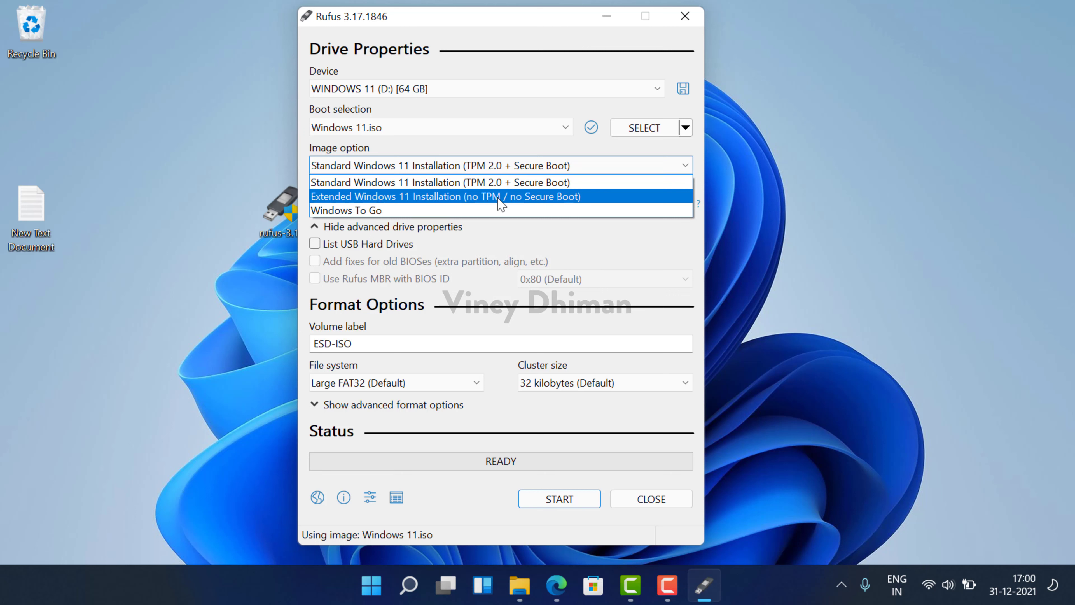
pyautogui.click(550, 197)
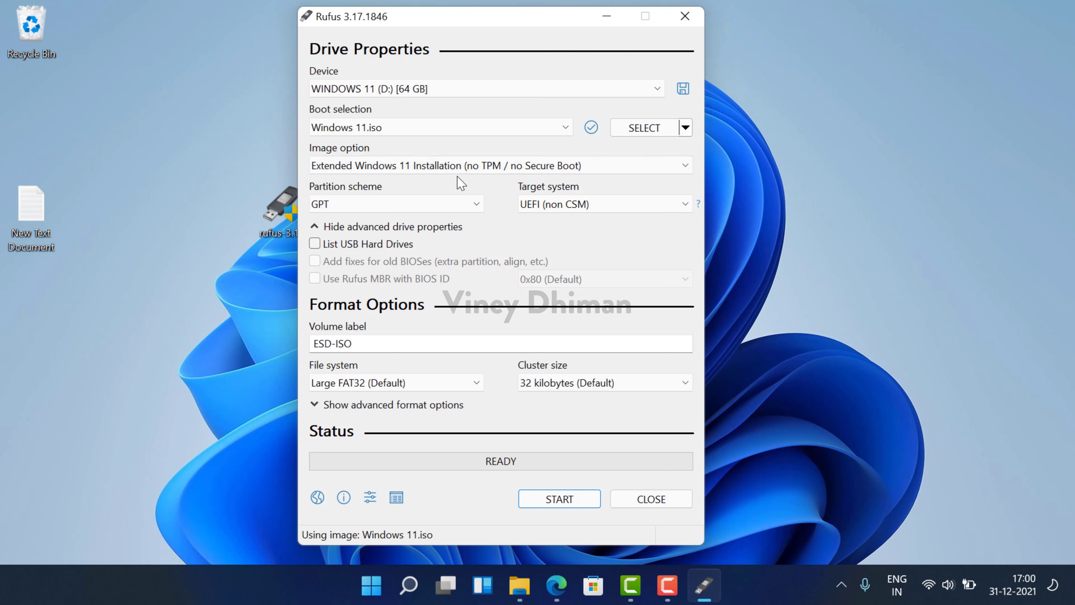
pyautogui.moveTo(458, 175)
# Step: Replace the volume label with "Windows 11 Non Supported"
pyautogui.click(364, 343)
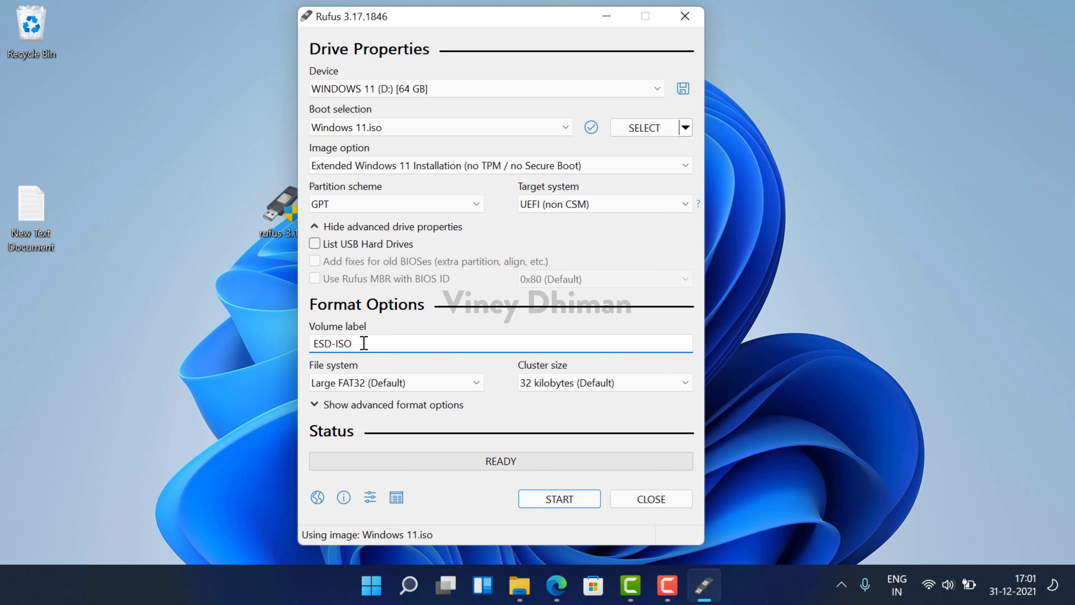
pyautogui.write('-Windows')
pyautogui.press('BackSpace')
pyautogui.press('BackSpace')
pyautogui.press('BackSpace')
pyautogui.press('BackSpace')
pyautogui.press('BackSpace')
pyautogui.press('BackSpace')
pyautogui.press('BackSpace')
pyautogui.press('BackSpace')
pyautogui.press('BackSpace')
pyautogui.press('BackSpace')
pyautogui.press('BackSpace')
pyautogui.press('BackSpace')
pyautogui.press('BackSpace')
pyautogui.press('BackSpace')
pyautogui.press('BackSpace')
pyautogui.write('Windows 11 Non SUpp')
pyautogui.press('BackSpace')
pyautogui.press('BackSpace')
pyautogui.press('BackSpace')
pyautogui.write('upported')
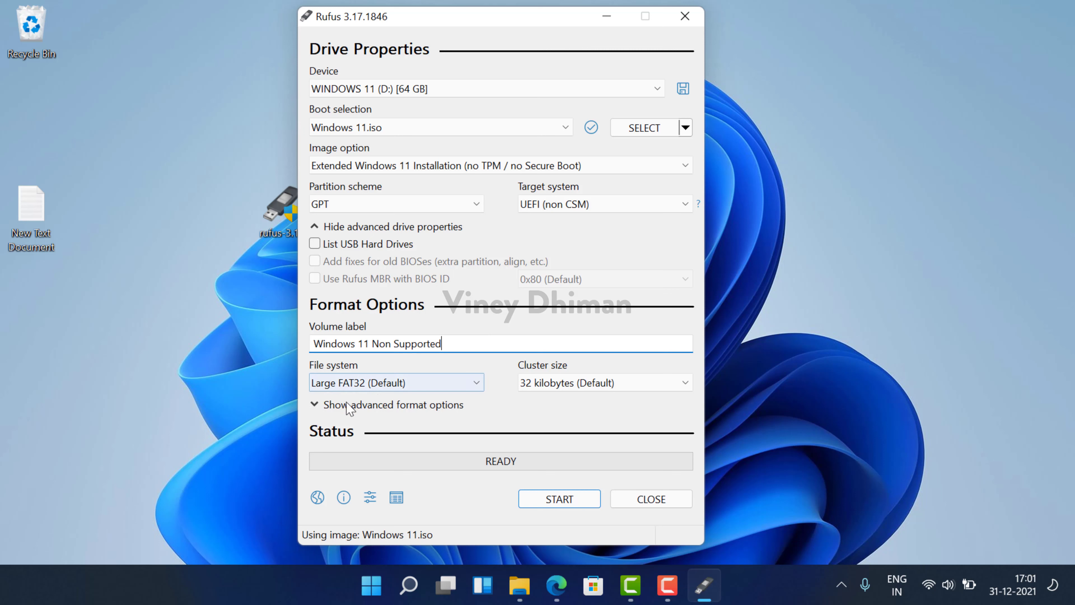
# Step: Expand the advanced format options, start writing the Windows 11 image to the USB drive, and accept that its data will be erased
pyautogui.click(337, 406)
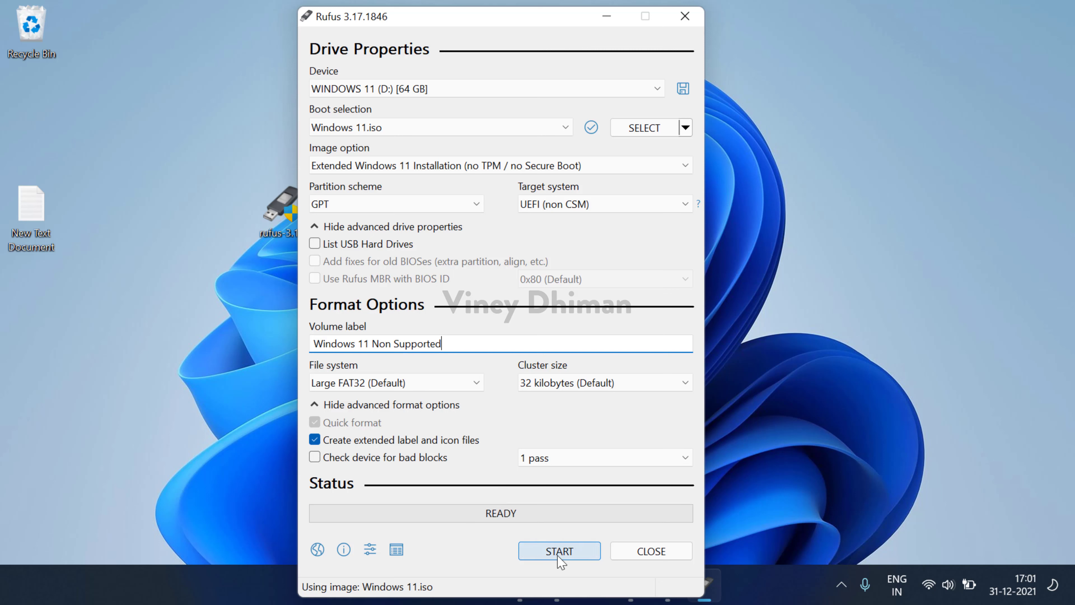
pyautogui.click(538, 556)
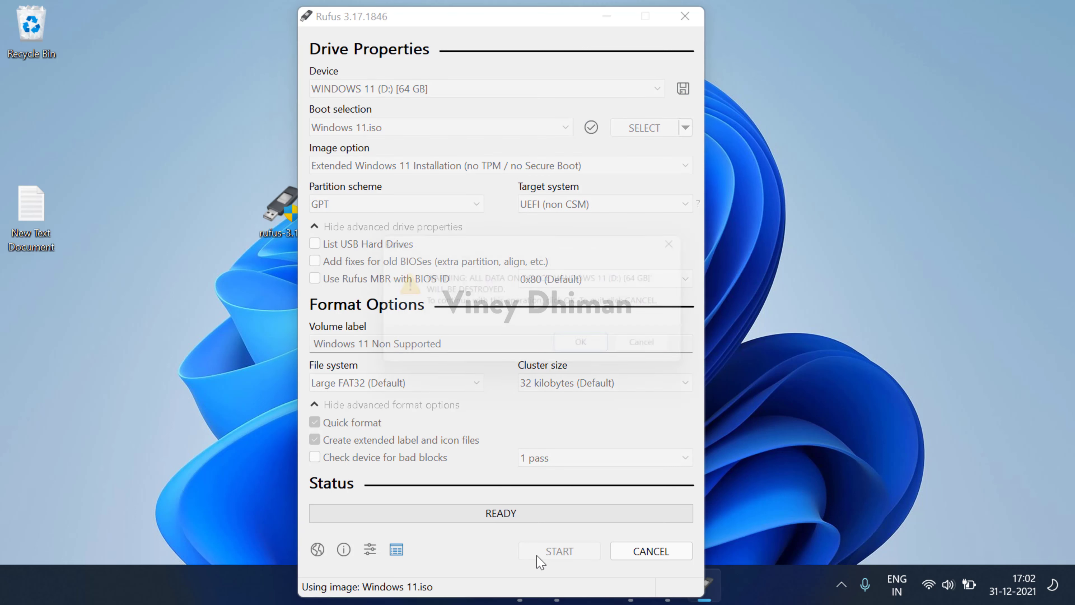
pyautogui.moveTo(504, 247); pyautogui.dragTo(407, 236)
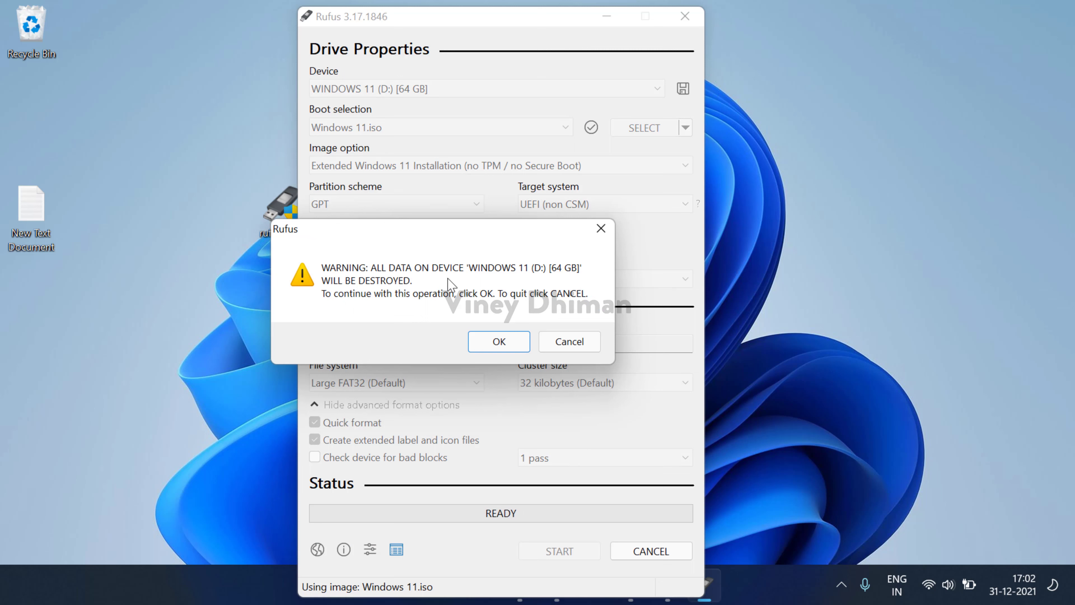
pyautogui.click(493, 342)
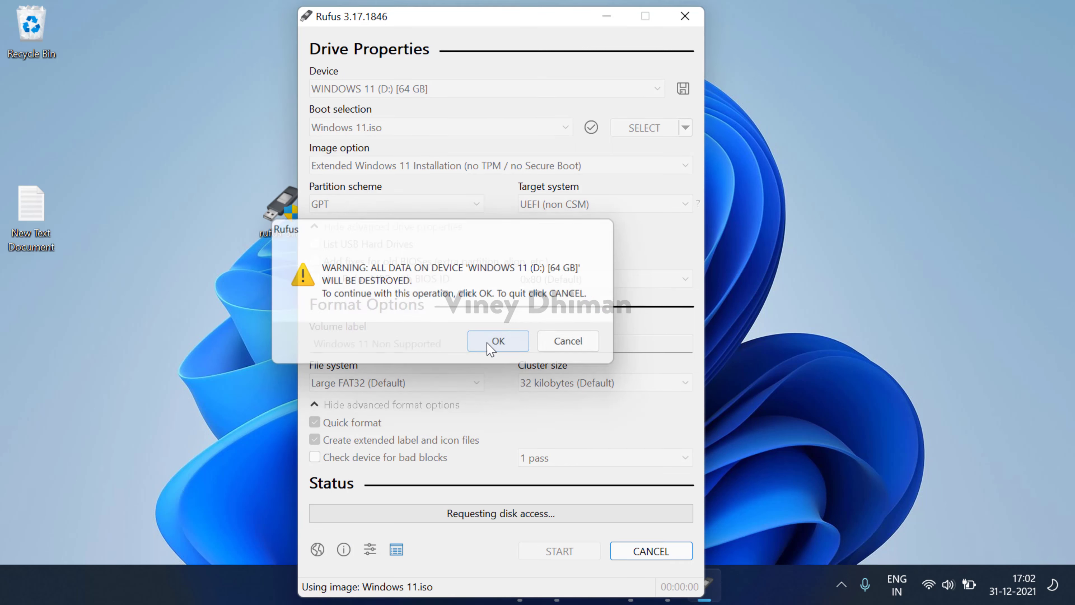